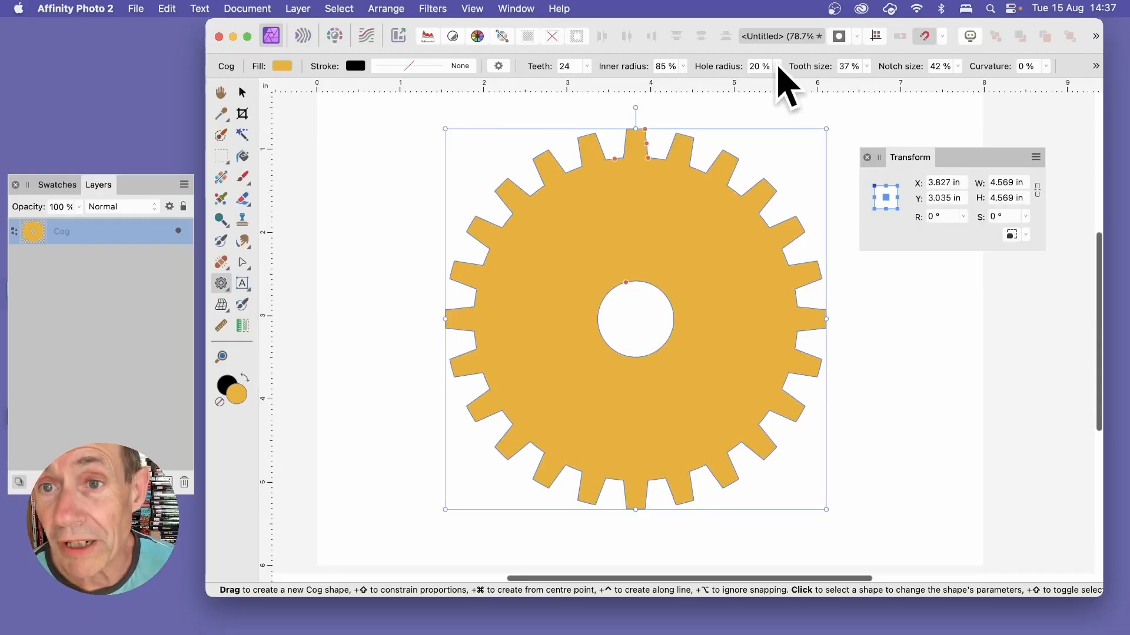
# Step: Set the cog's hole radius to 10%, its inner radius to 10% and its notch size to 100%
pyautogui.click(778, 66)
pyautogui.moveTo(779, 94); pyautogui.dragTo(764, 82)
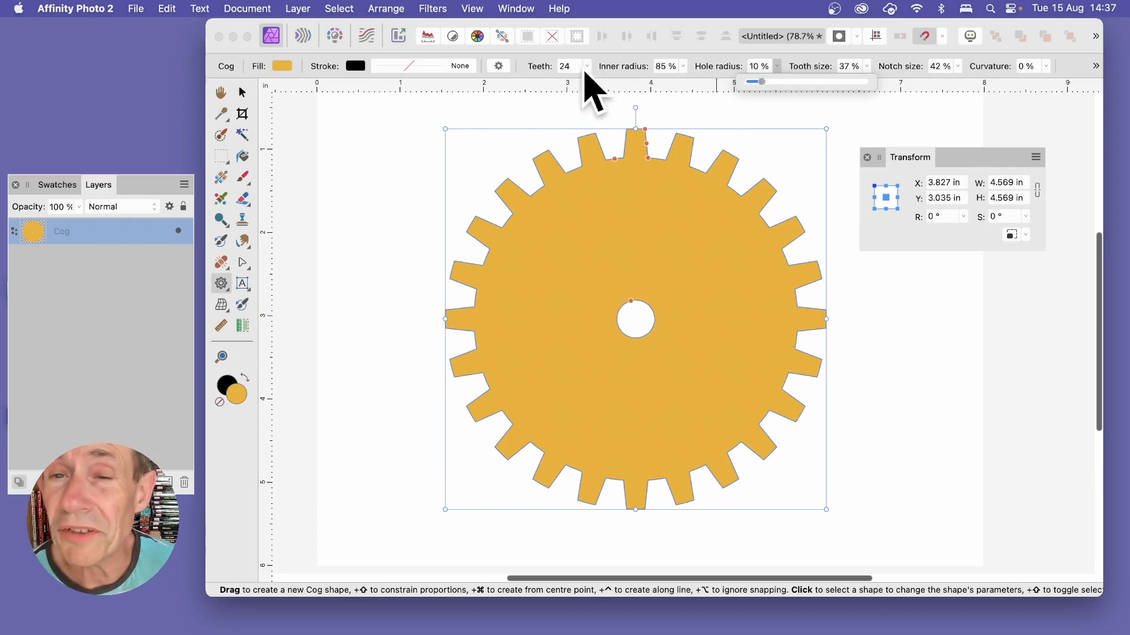
pyautogui.click(684, 67)
pyautogui.moveTo(686, 82); pyautogui.dragTo(584, 84)
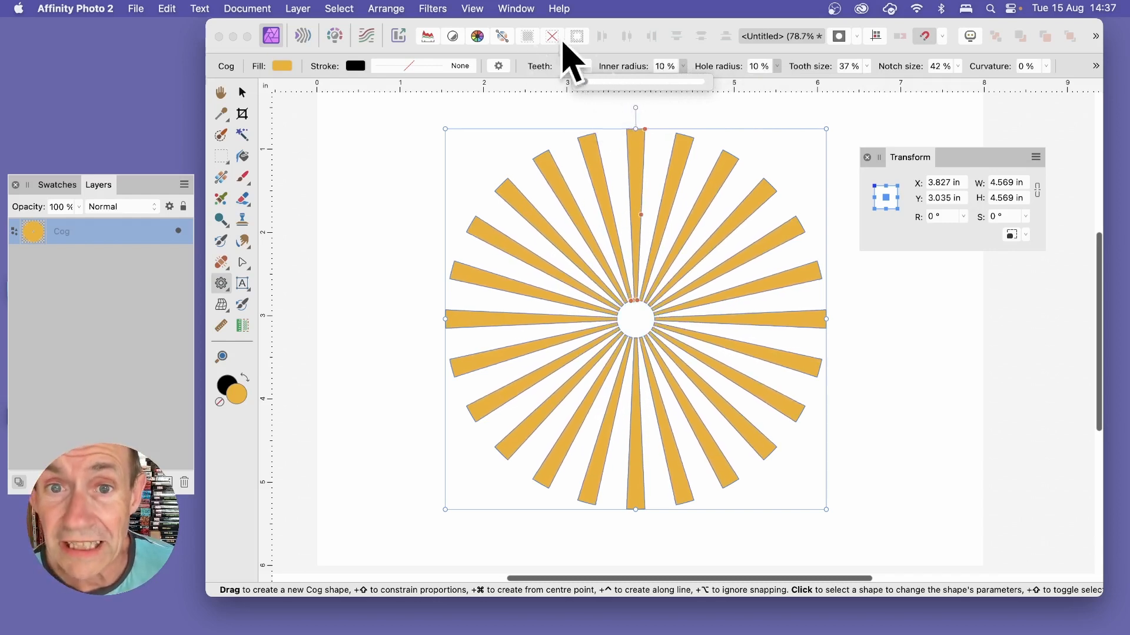
pyautogui.click(958, 66)
pyautogui.moveTo(964, 92); pyautogui.dragTo(1045, 100)
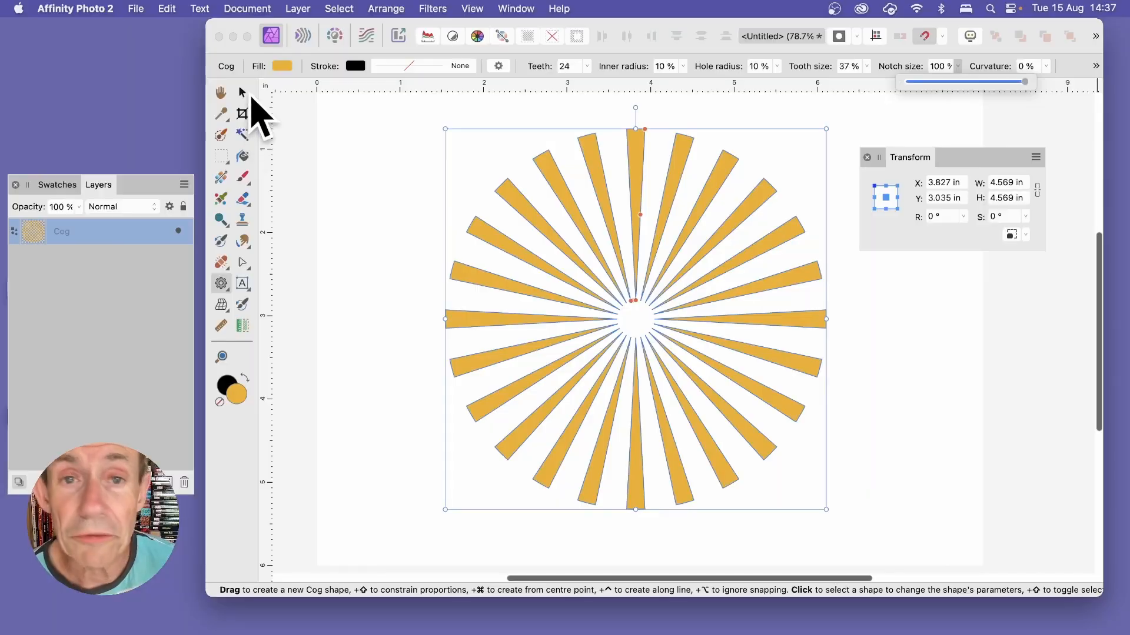
# Step: Duplicate the cog twice, with each copy offset slightly up and to the left of the previous one
pyautogui.click(242, 93)
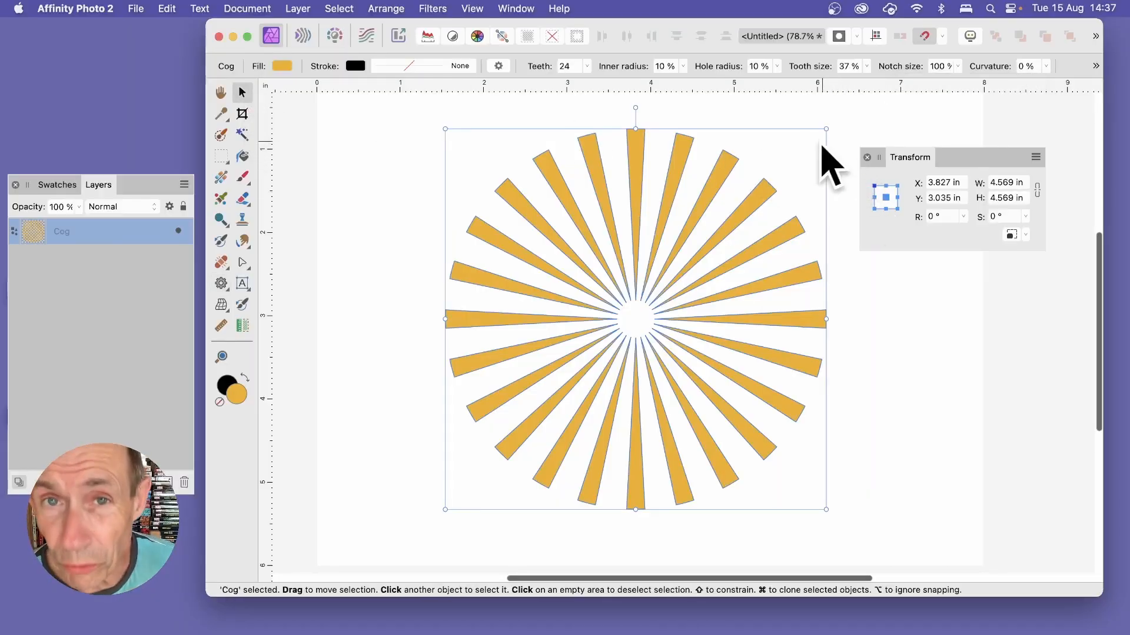
pyautogui.moveTo(636, 211); pyautogui.dragTo(622, 201)
pyautogui.press('super+j')
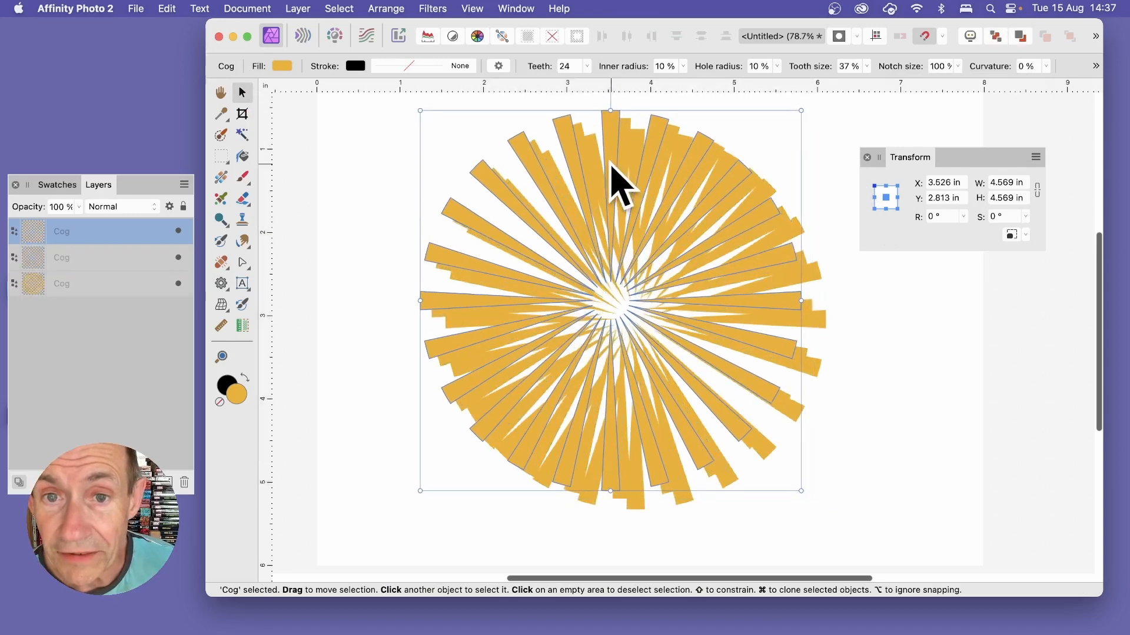
# Step: Select all three cogs and align them on a common centre, both horizontally and vertically
pyautogui.moveTo(380, 113); pyautogui.dragTo(880, 560)
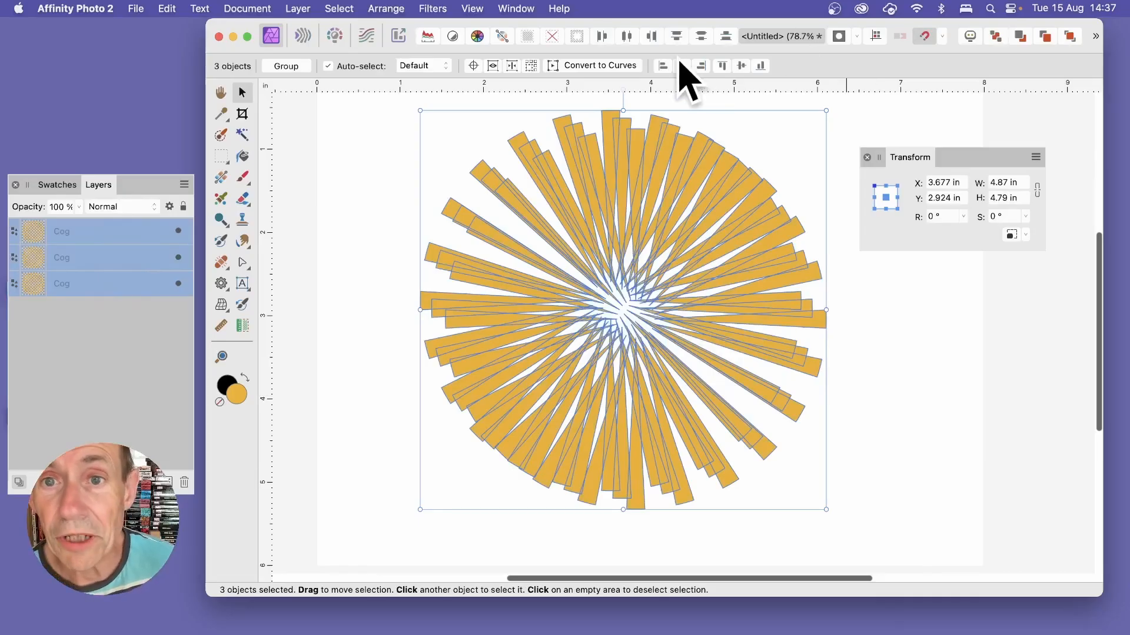
pyautogui.click(682, 66)
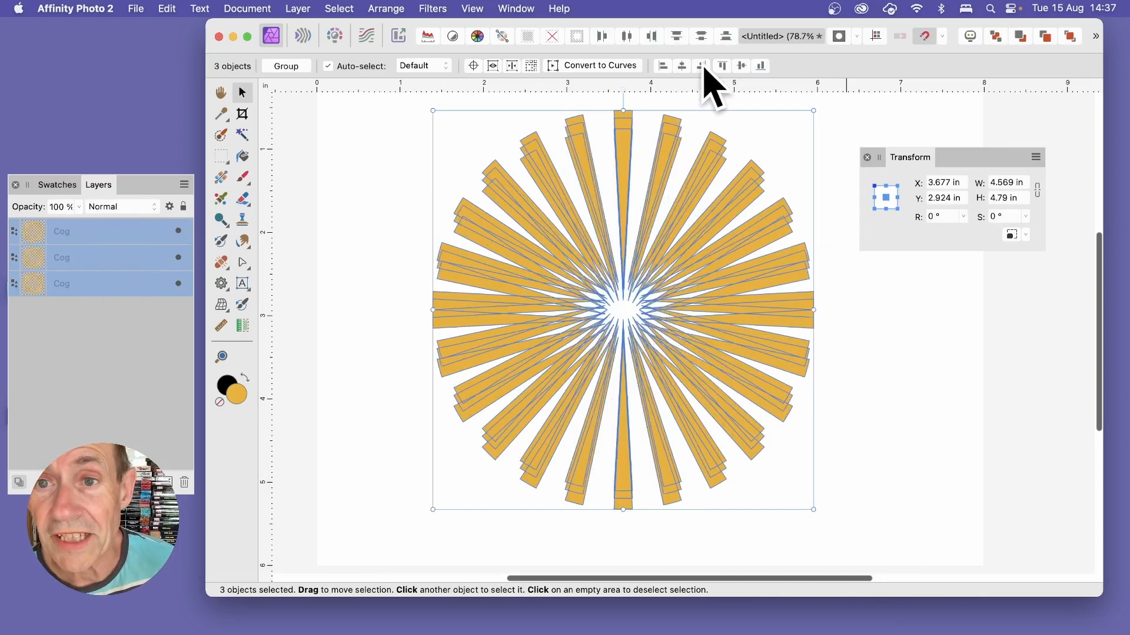
pyautogui.click(741, 65)
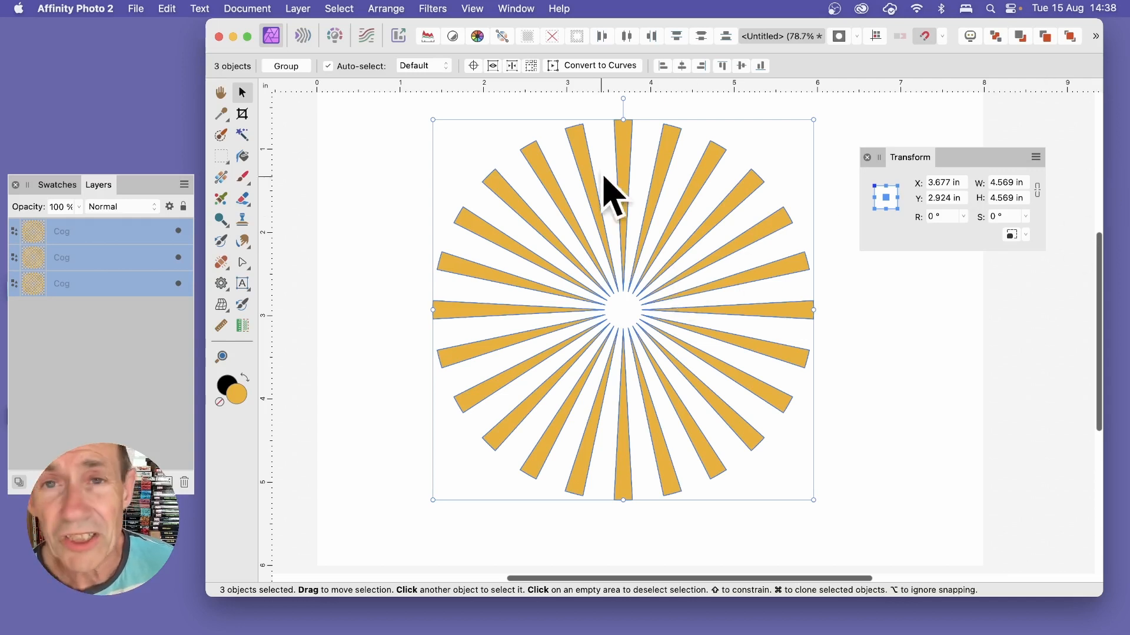
# Step: Resize the topmost cog layer to 2 in by 2 in about its centre
pyautogui.click(63, 236)
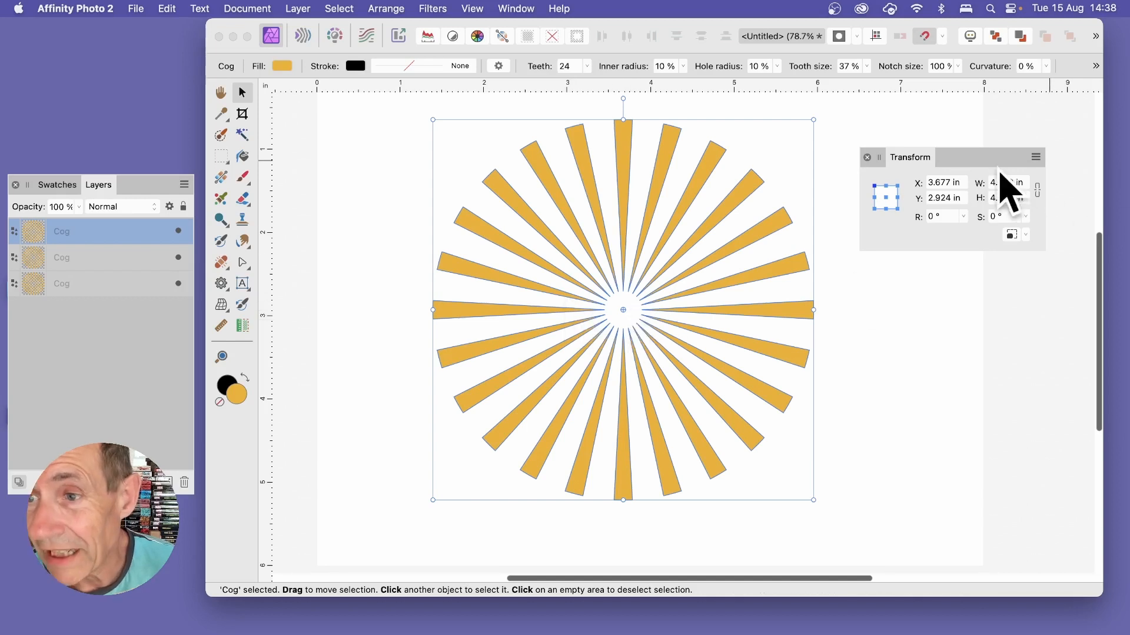
pyautogui.click(1024, 183)
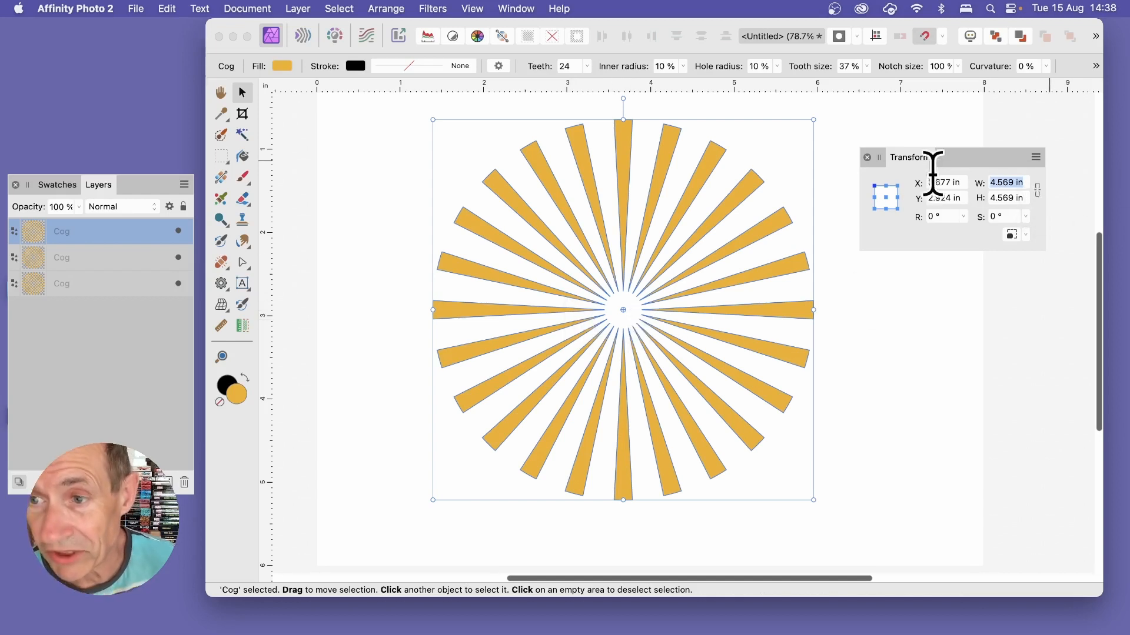
pyautogui.write('2')
pyautogui.press('Tab')
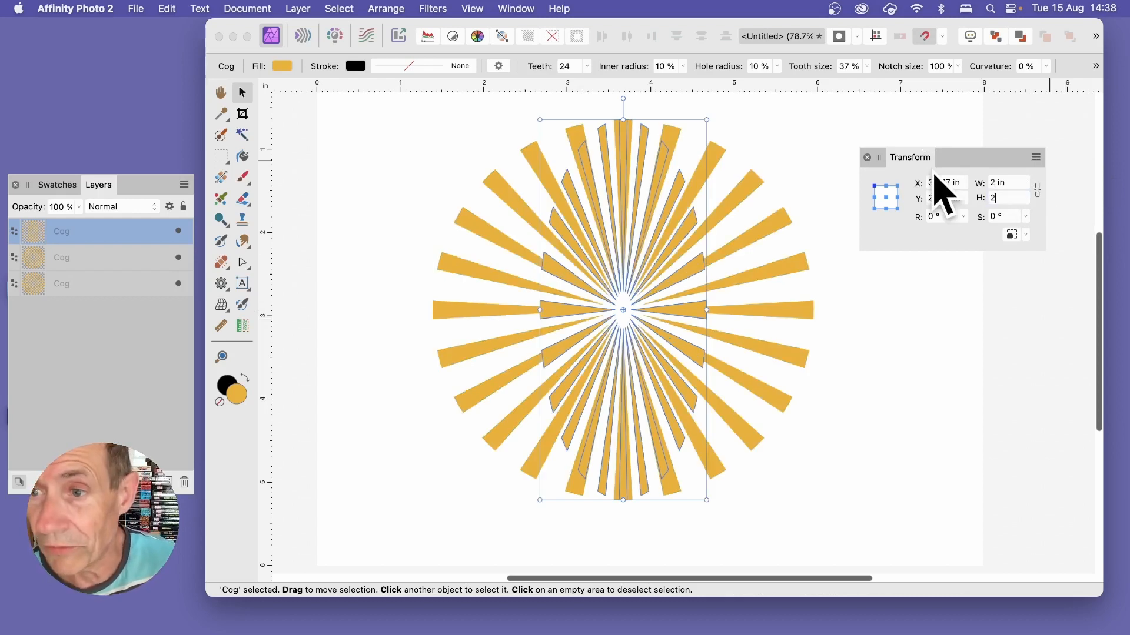
pyautogui.press('Tab')
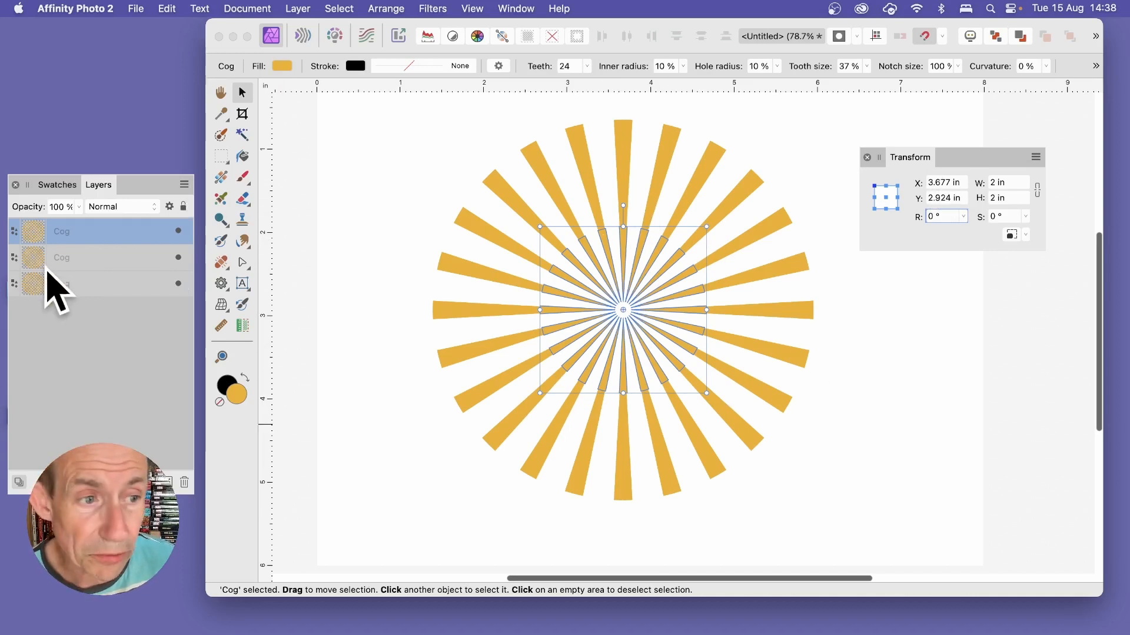
# Step: Resize the middle cog layer to 3 in by 3 in, using its centre as the anchor point
pyautogui.click(79, 261)
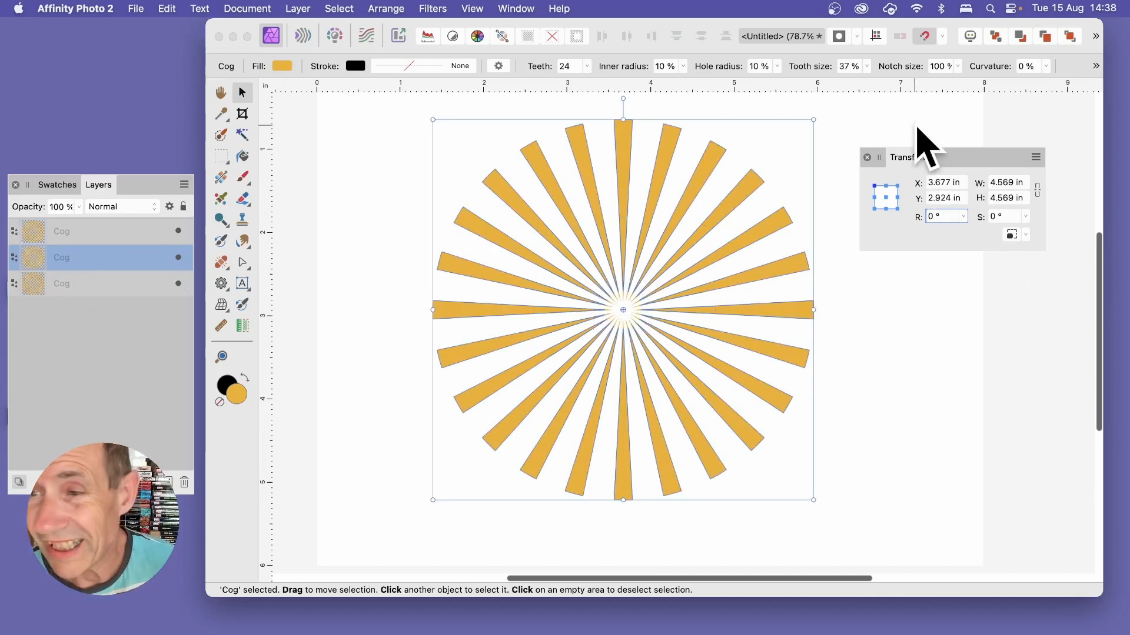
pyautogui.click(885, 198)
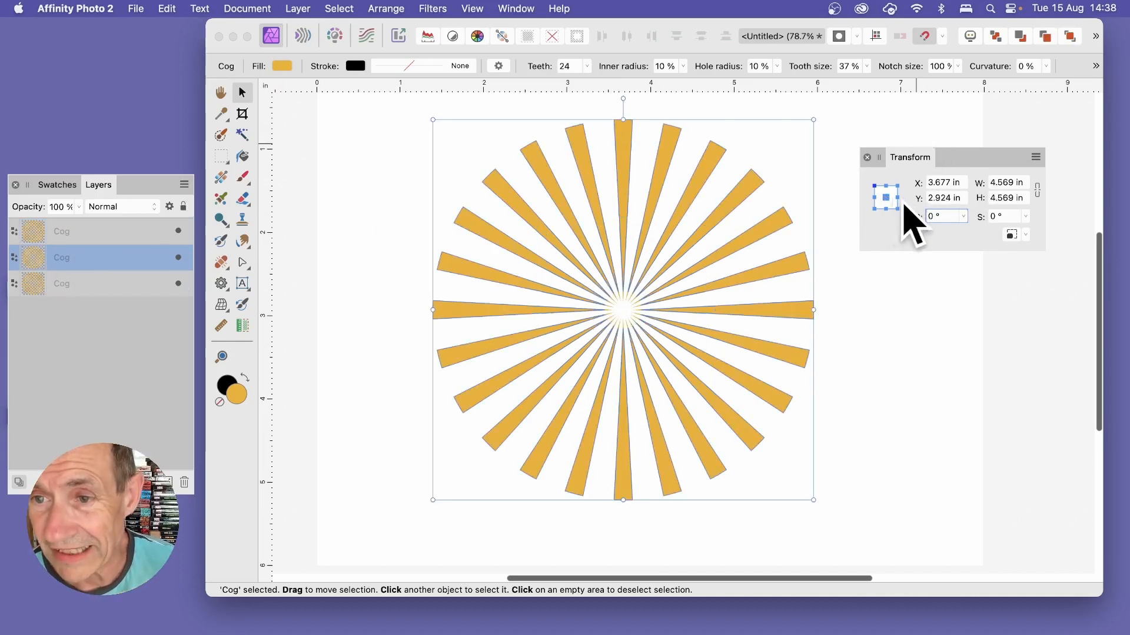
pyautogui.click(1020, 183)
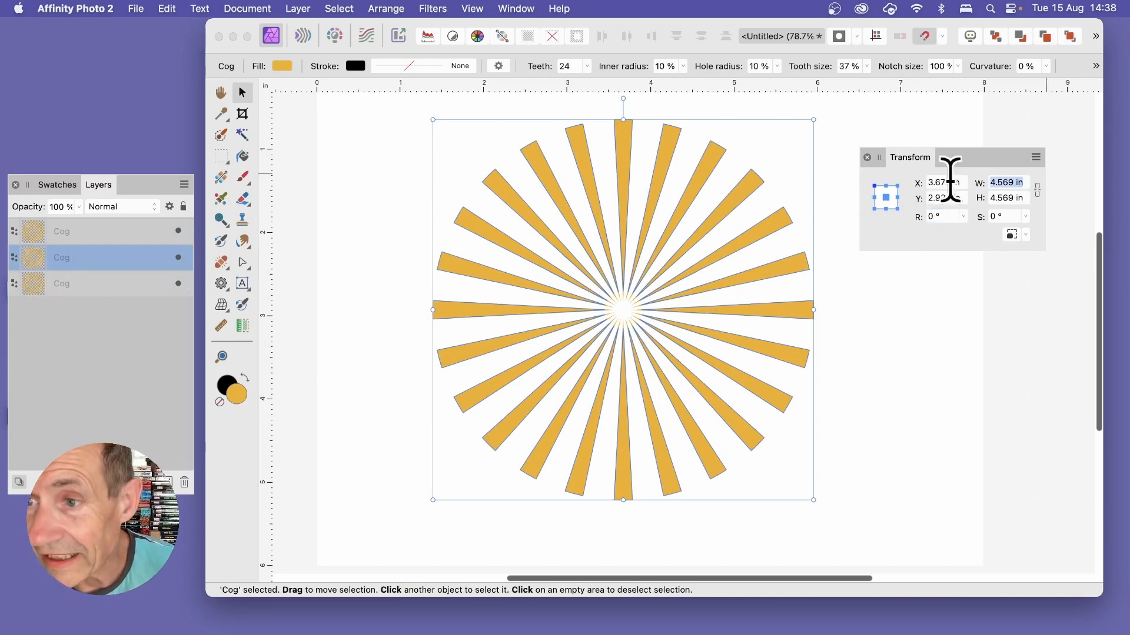
pyautogui.write('3')
pyautogui.press('Tab')
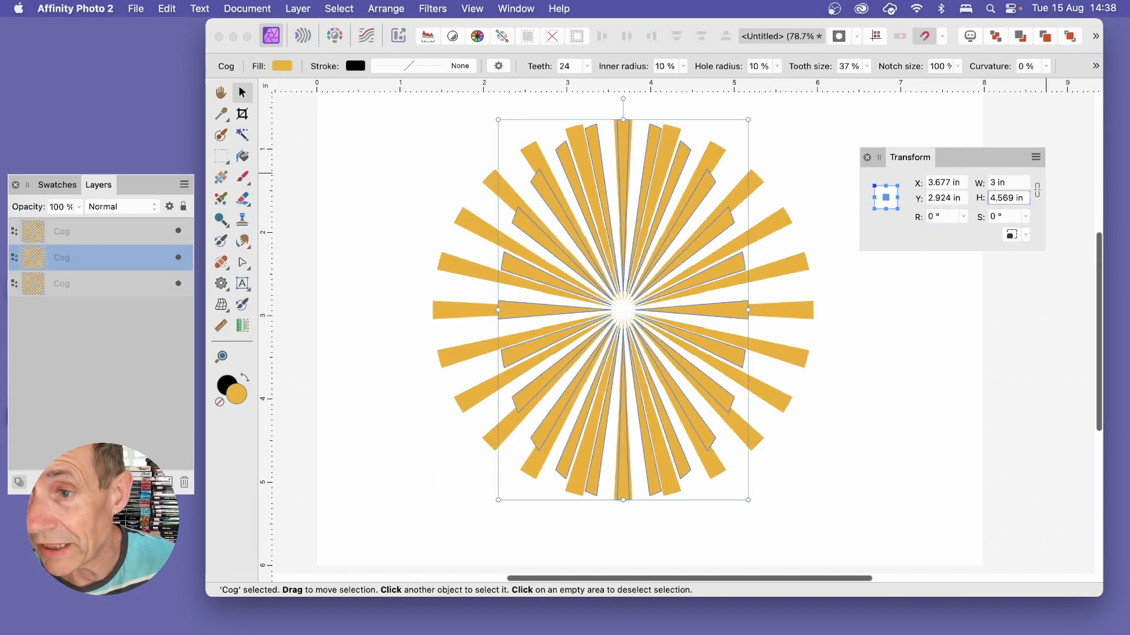
pyautogui.write('3')
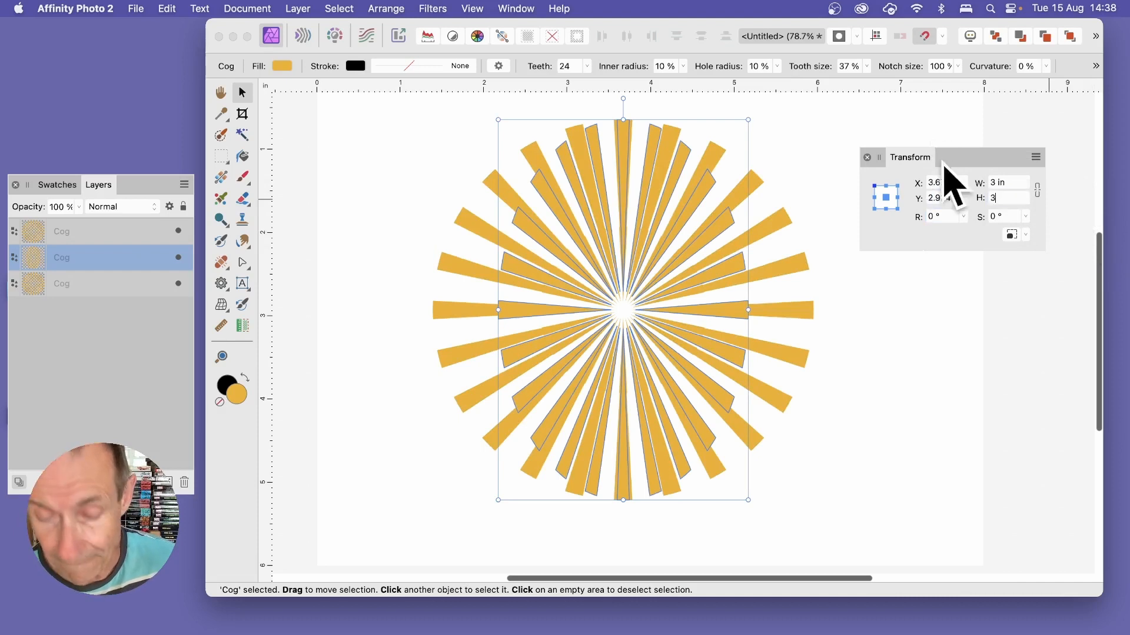
pyautogui.press('Tab')
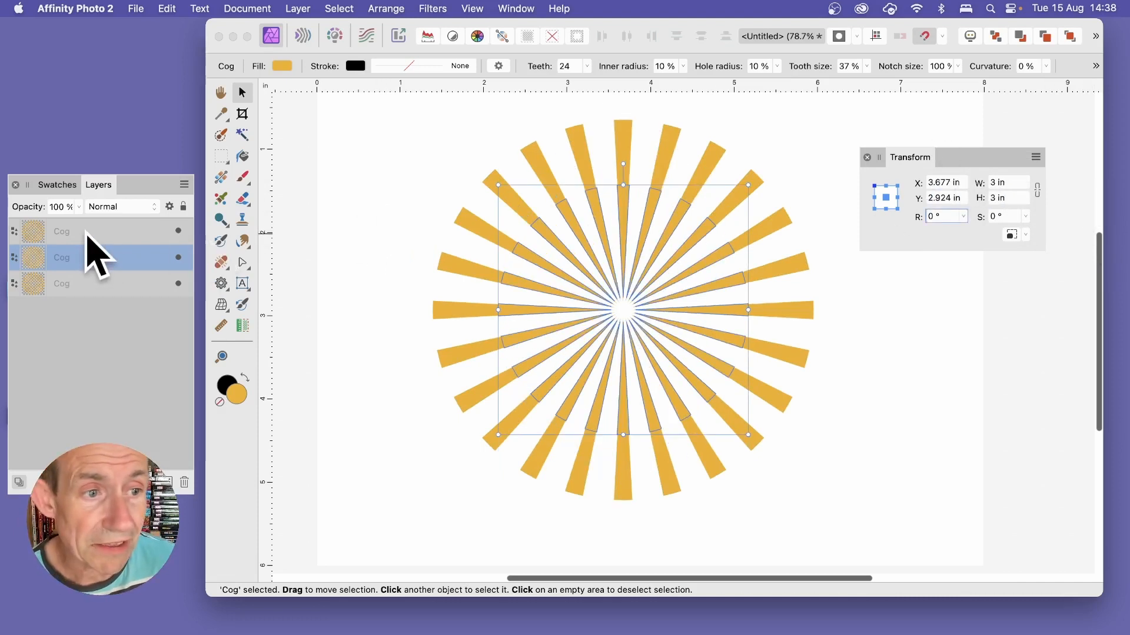
# Step: Change the fill of the smallest cog, on the topmost layer, to bright green
pyautogui.click(48, 230)
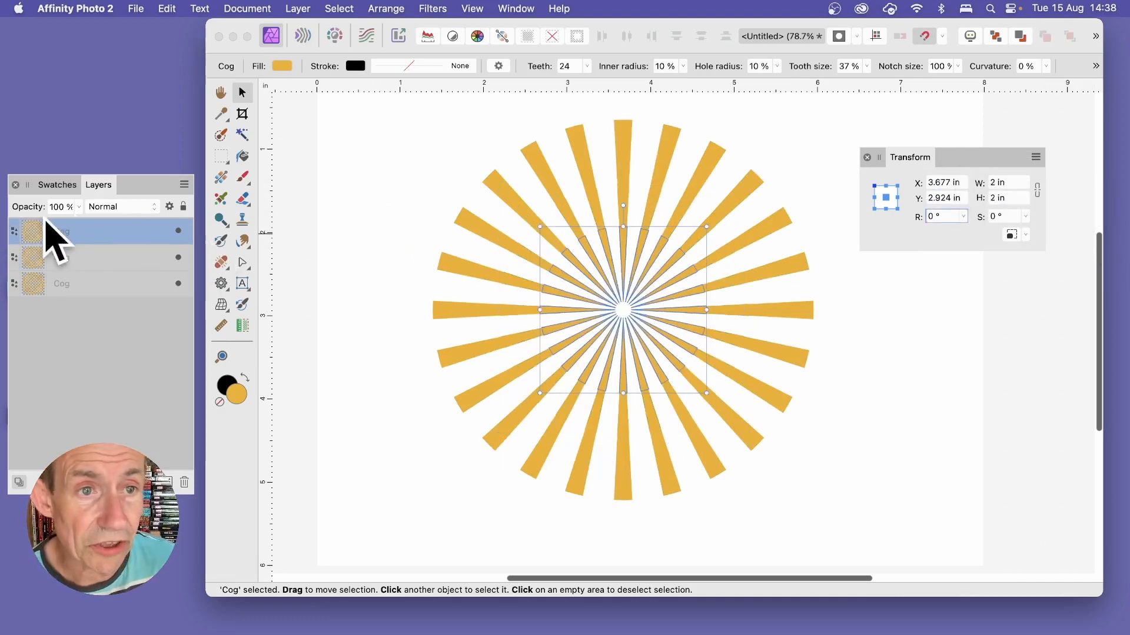
pyautogui.click(286, 67)
pyautogui.moveTo(348, 206); pyautogui.dragTo(344, 190)
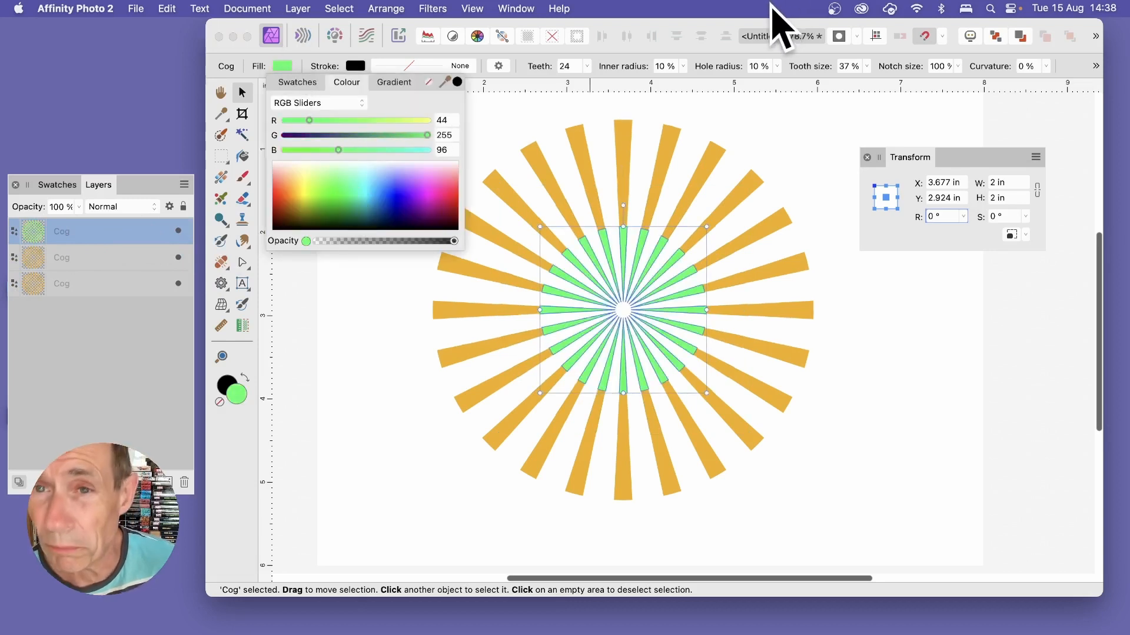
# Step: Change the middle cog layer's fill to magenta pink and deselect it
pyautogui.click(72, 258)
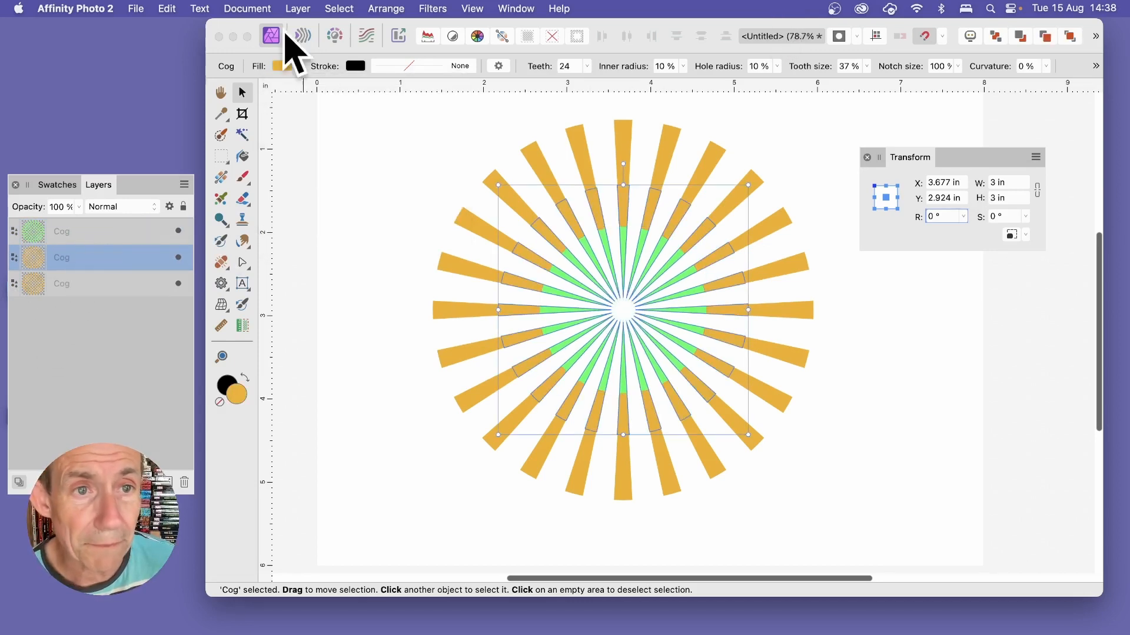
pyautogui.click(288, 66)
pyautogui.moveTo(428, 187); pyautogui.dragTo(440, 190)
pyautogui.click(811, 102)
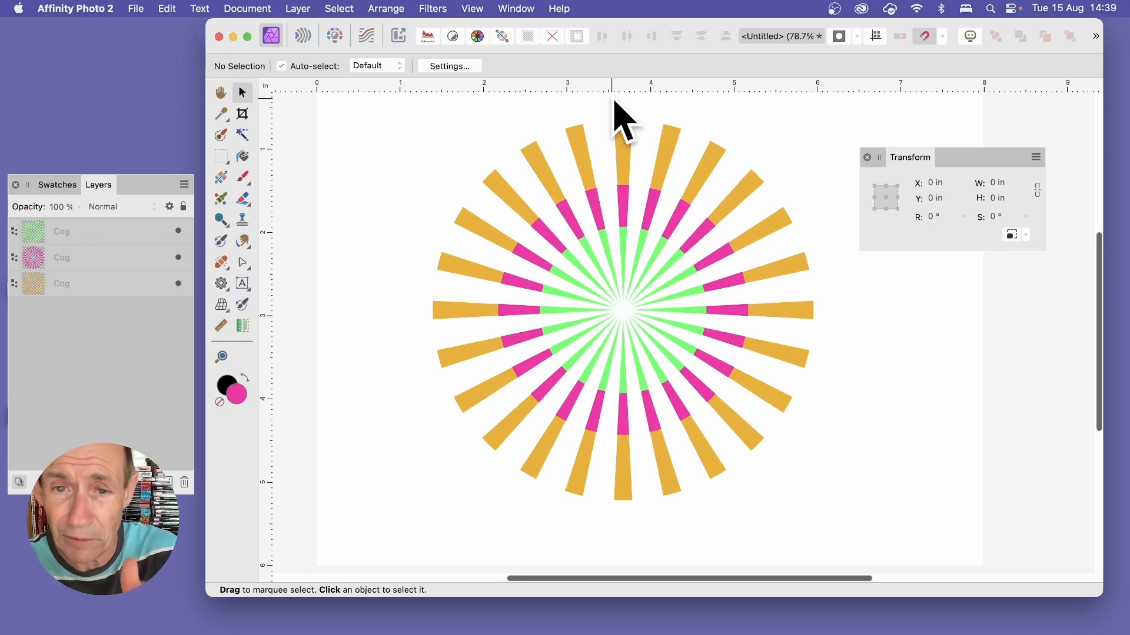
# Step: Try rotating the magenta cog by about 7.8° around its centre and undo the rotation
pyautogui.click(601, 202)
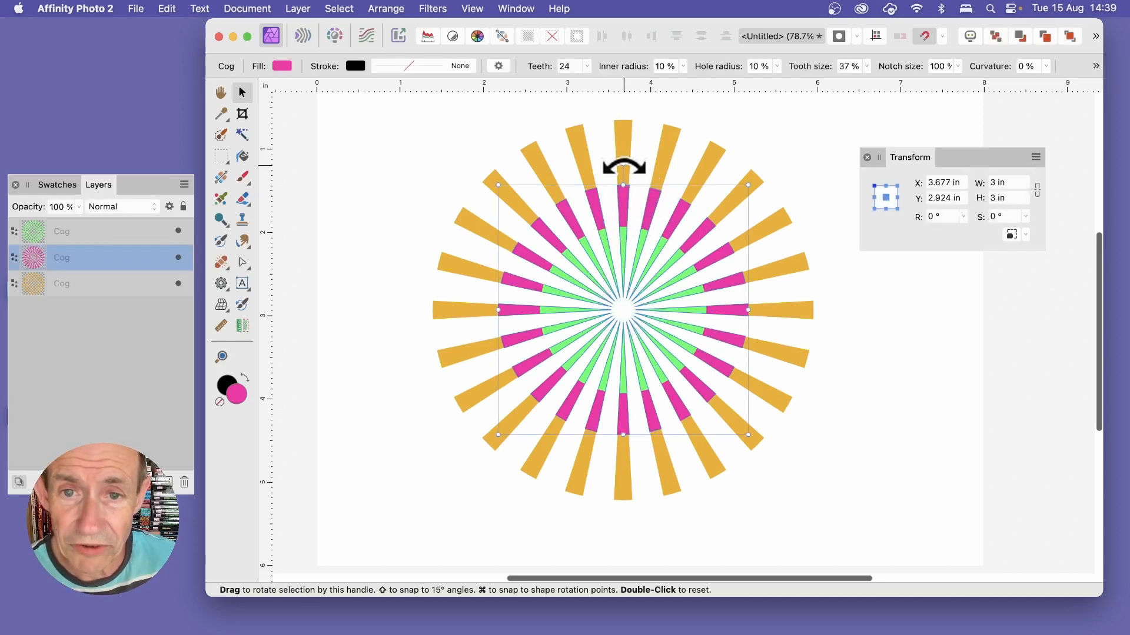
pyautogui.moveTo(623, 169)
pyautogui.mouseDown()
pyautogui.moveTo(589, 160)
pyautogui.moveTo(604, 163)
pyautogui.mouseUp()
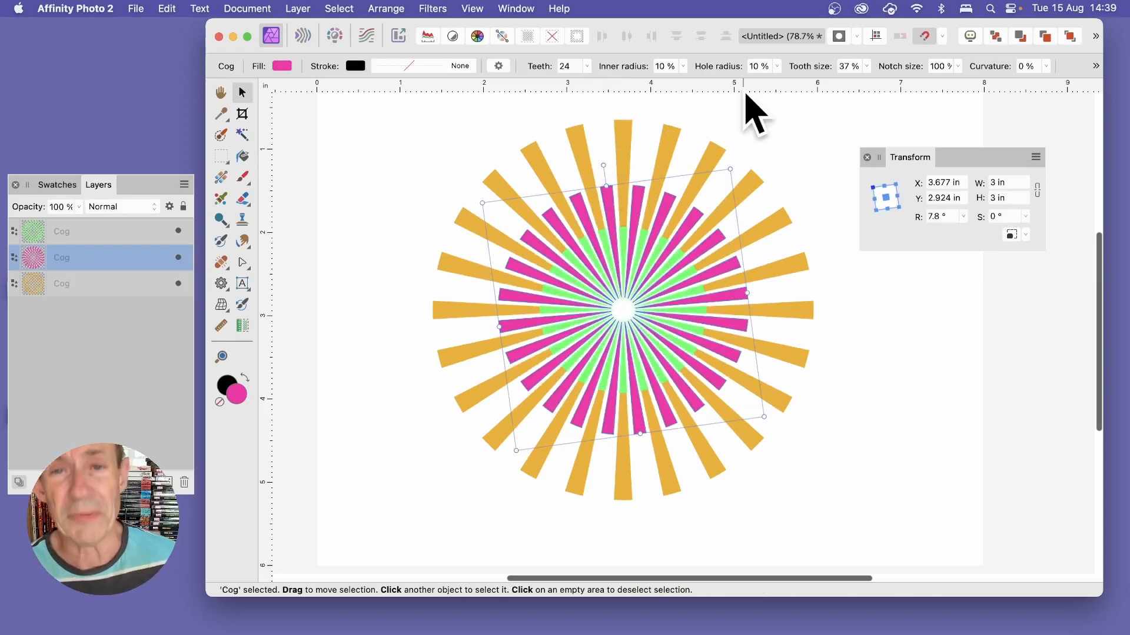
pyautogui.press('super+z')
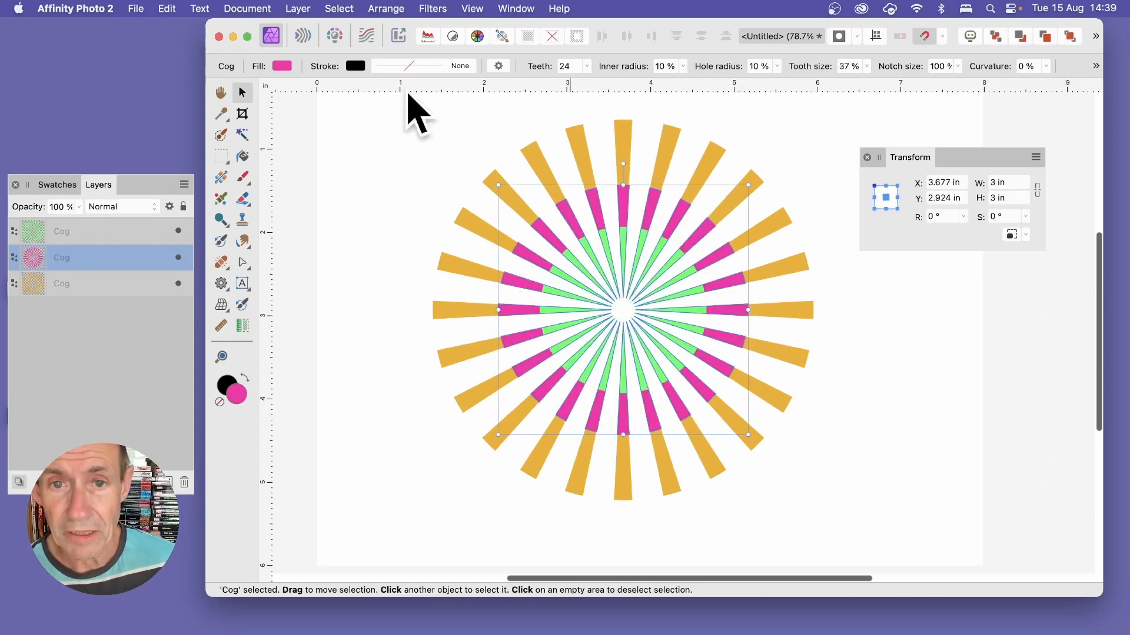
# Step: Select all three cogs and, with the Cog tool, set their number of teeth to 21
pyautogui.click(378, 102)
pyautogui.moveTo(379, 103); pyautogui.dragTo(912, 536)
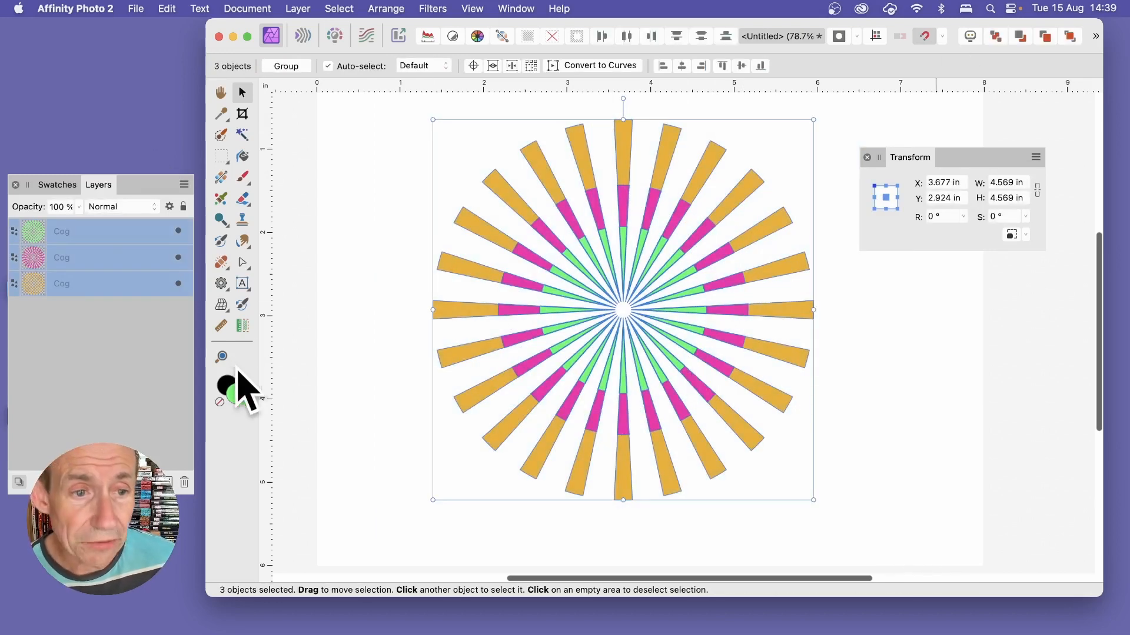
pyautogui.click(221, 283)
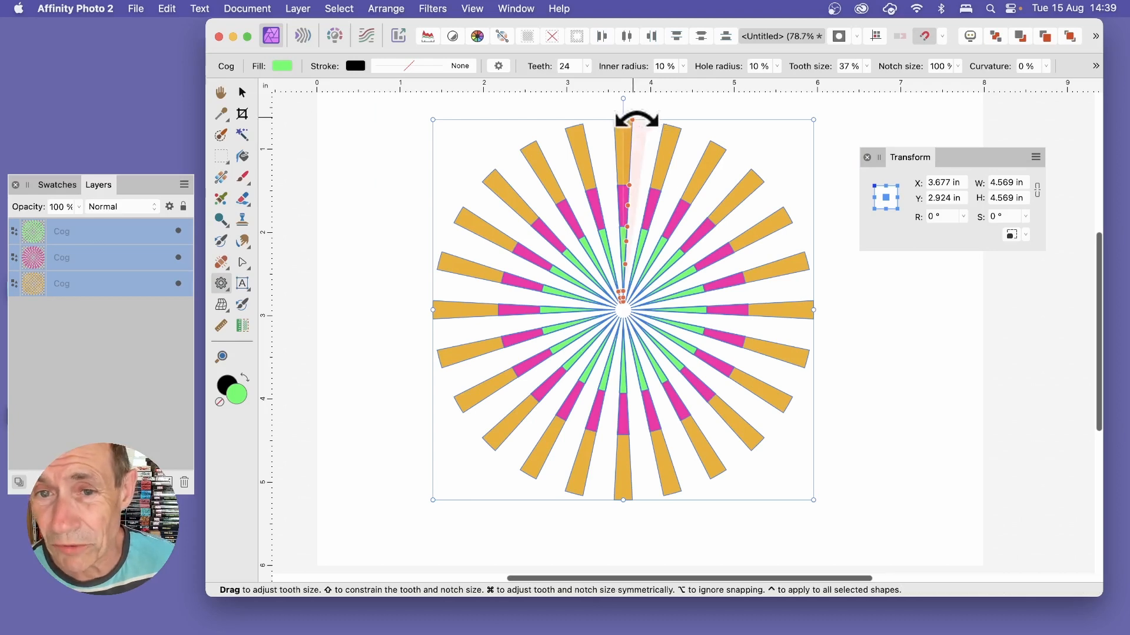
pyautogui.moveTo(636, 119)
pyautogui.mouseDown()
pyautogui.moveTo(648, 121)
pyautogui.moveTo(619, 118)
pyautogui.moveTo(648, 122)
pyautogui.mouseUp()
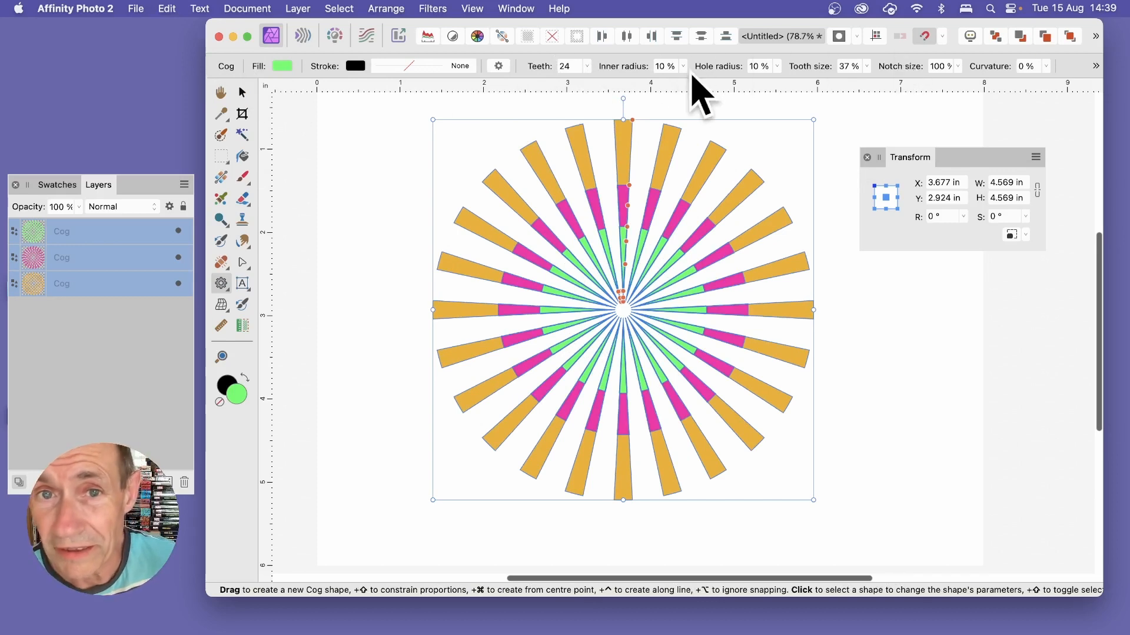
pyautogui.click(587, 66)
pyautogui.moveTo(585, 83)
pyautogui.mouseDown()
pyautogui.moveTo(555, 83)
pyautogui.moveTo(579, 84)
pyautogui.mouseUp()
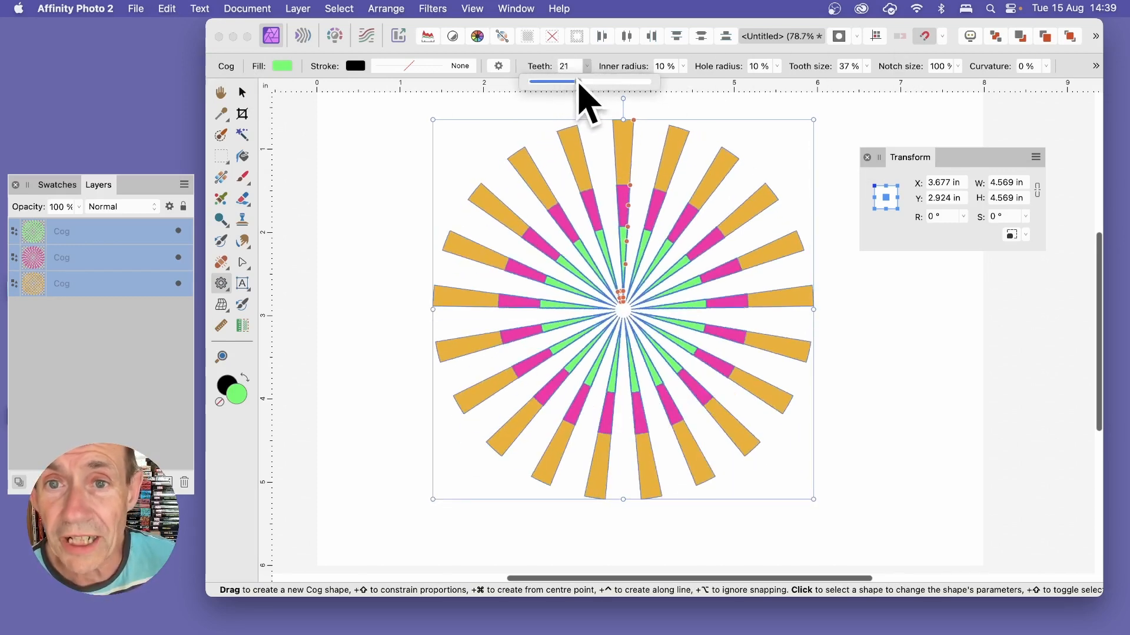
# Step: Set the tooth size of all three cogs to 59%, keeping the inner and hole radius at 10%
pyautogui.click(683, 66)
pyautogui.moveTo(684, 83)
pyautogui.mouseDown()
pyautogui.moveTo(716, 83)
pyautogui.moveTo(681, 84)
pyautogui.mouseUp()
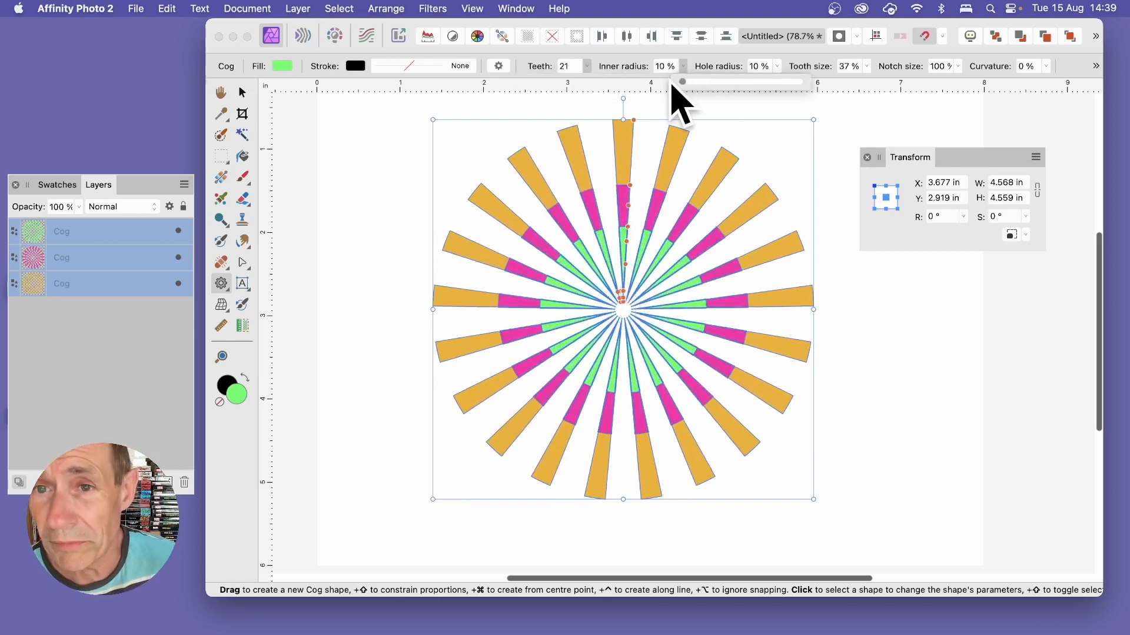
pyautogui.click(777, 66)
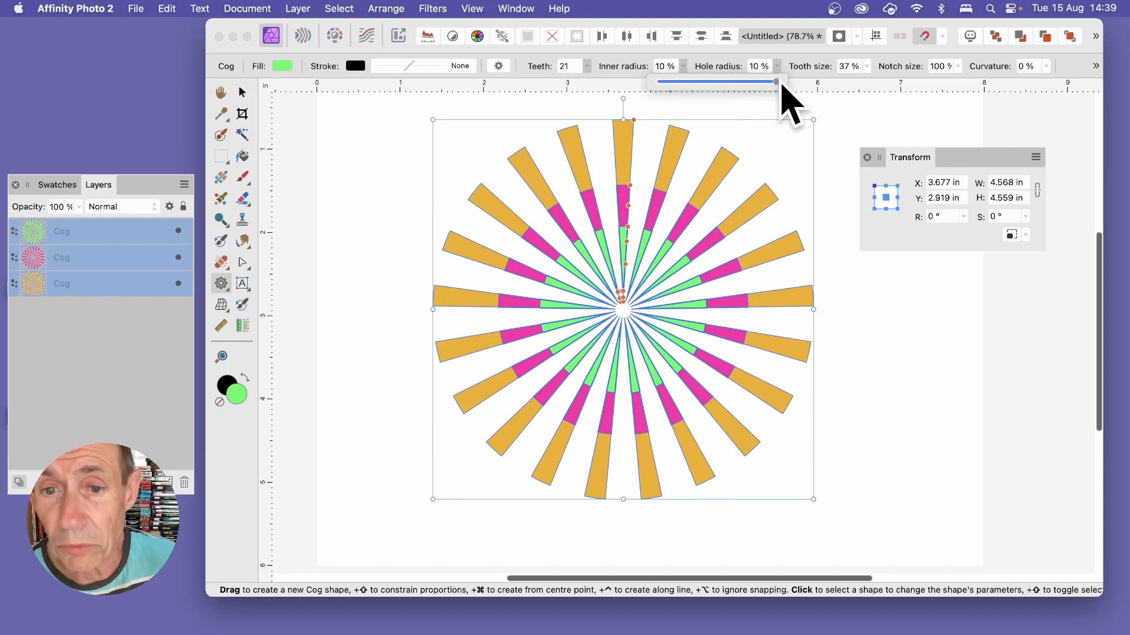
pyautogui.moveTo(777, 81); pyautogui.dragTo(996, 79)
pyautogui.click(958, 66)
pyautogui.click(867, 66)
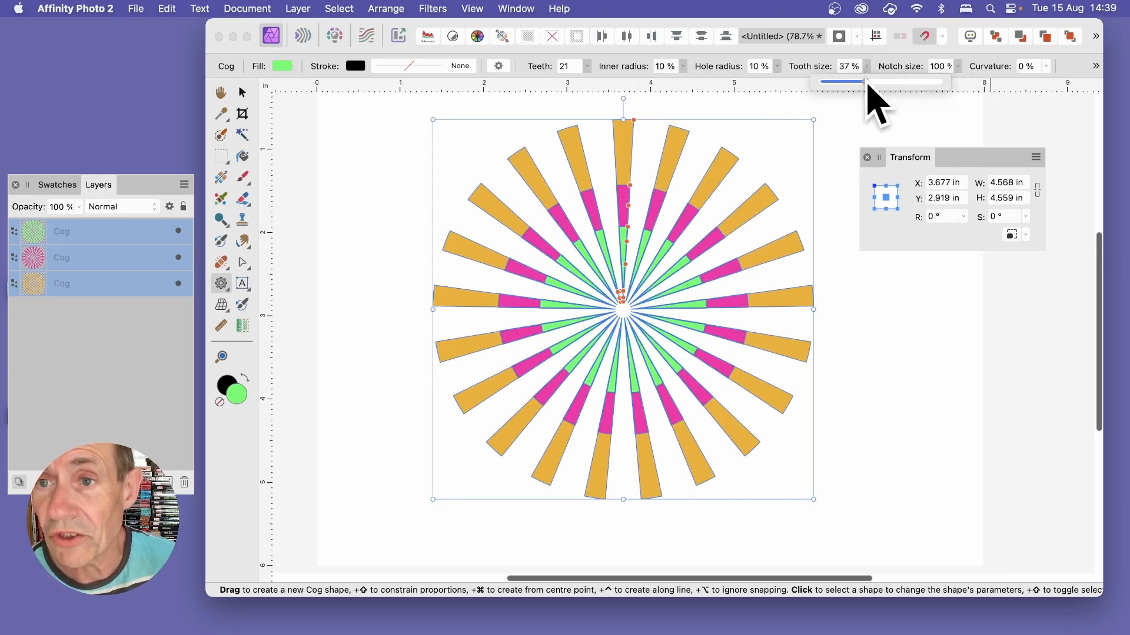
pyautogui.moveTo(867, 81); pyautogui.dragTo(893, 83)
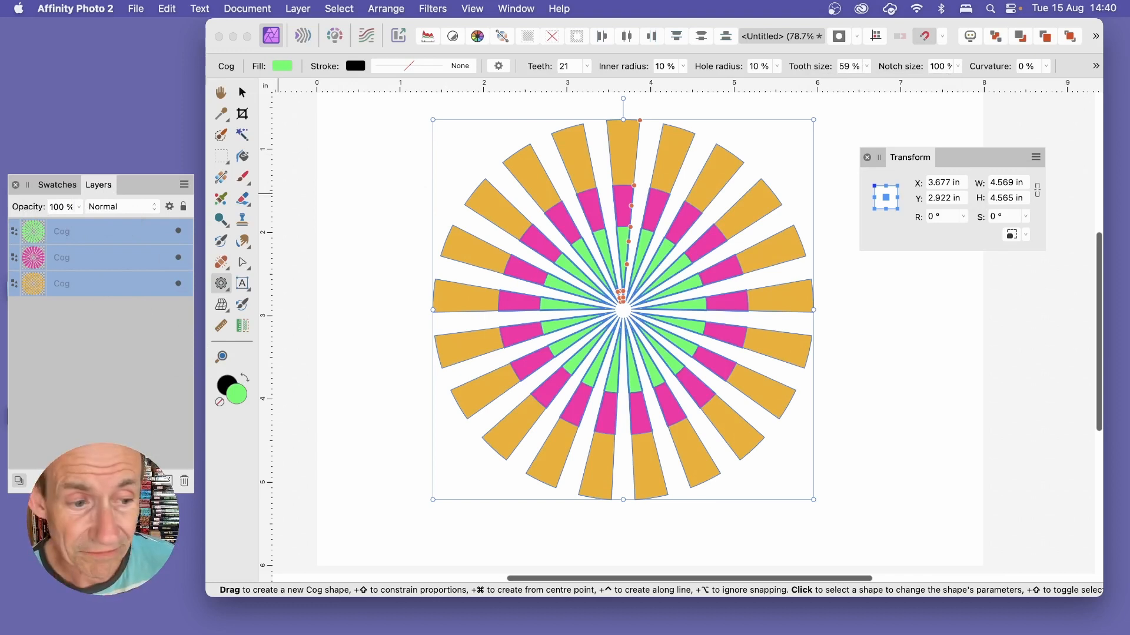
# Step: Add an Outer Shadow layer effect to the three cogs with 19.2 px radius, 24.4 px offset and 60% intensity
pyautogui.click(105, 481)
pyautogui.click(687, 344)
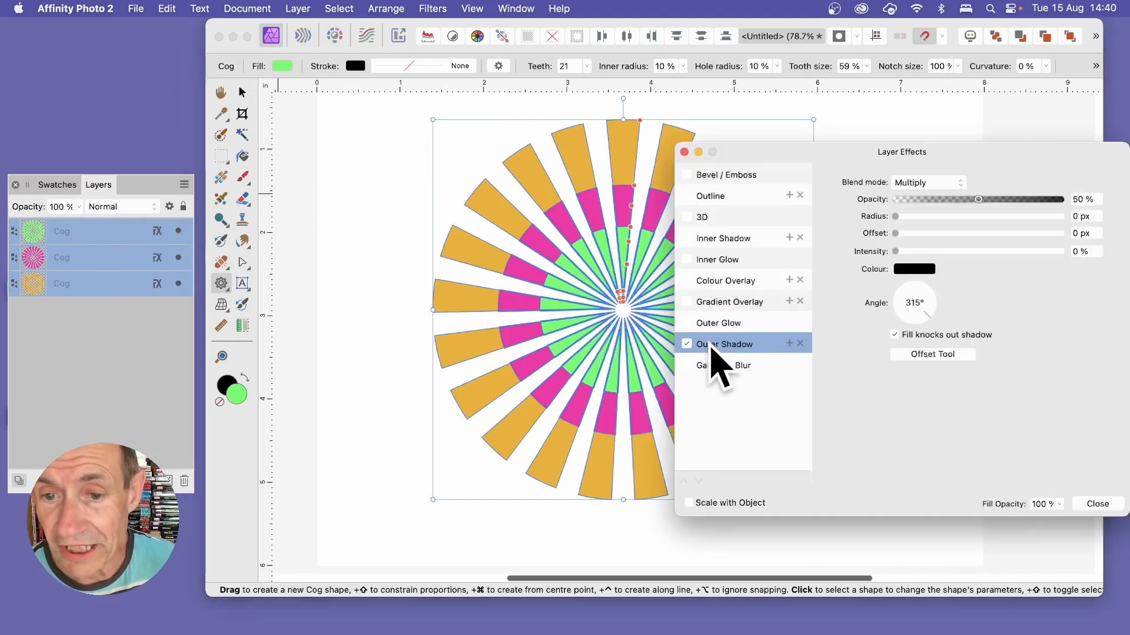
pyautogui.moveTo(916, 218); pyautogui.dragTo(999, 251)
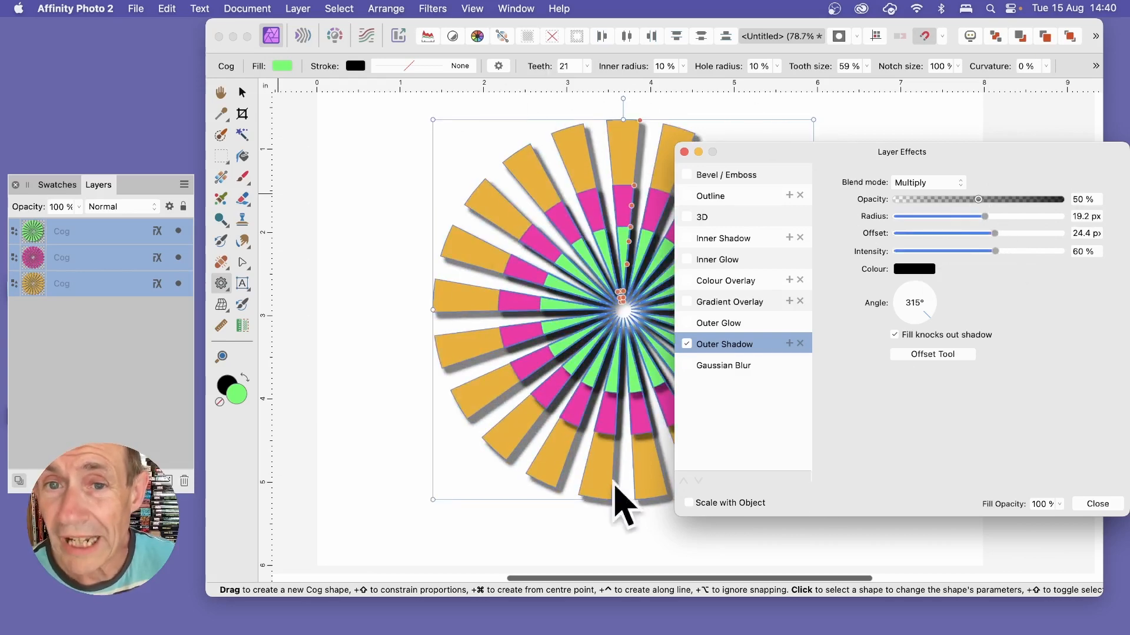
# Step: Add a 3D layer effect to the three cogs, adjust its radius slightly, and deselect them
pyautogui.click(687, 217)
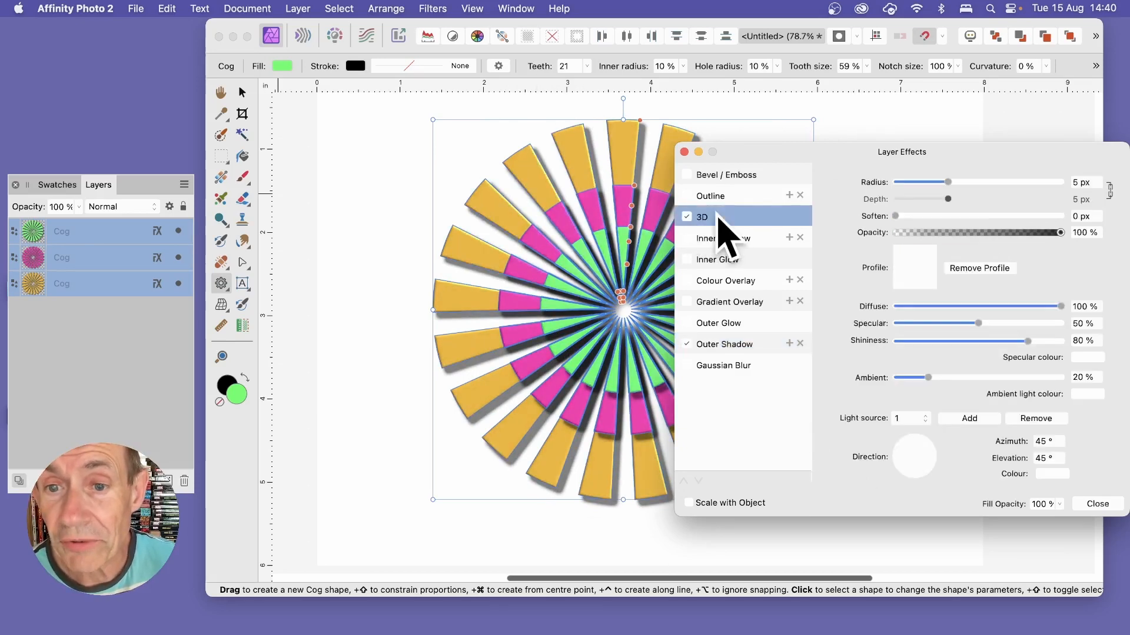
pyautogui.click(958, 183)
pyautogui.click(1097, 503)
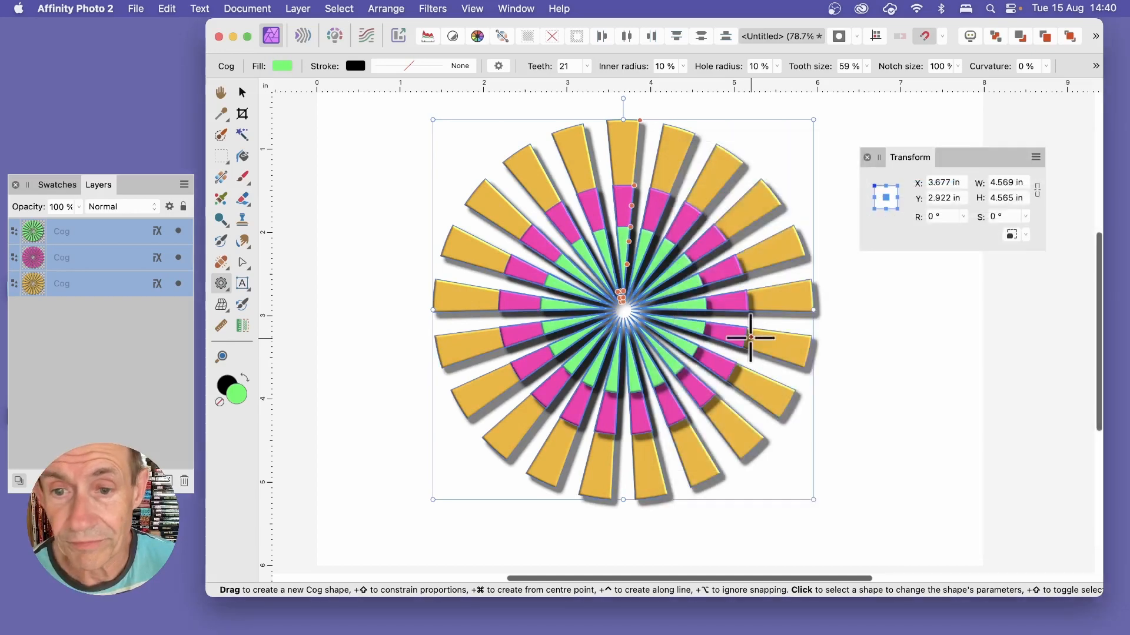
pyautogui.press('v')
pyautogui.click(377, 165)
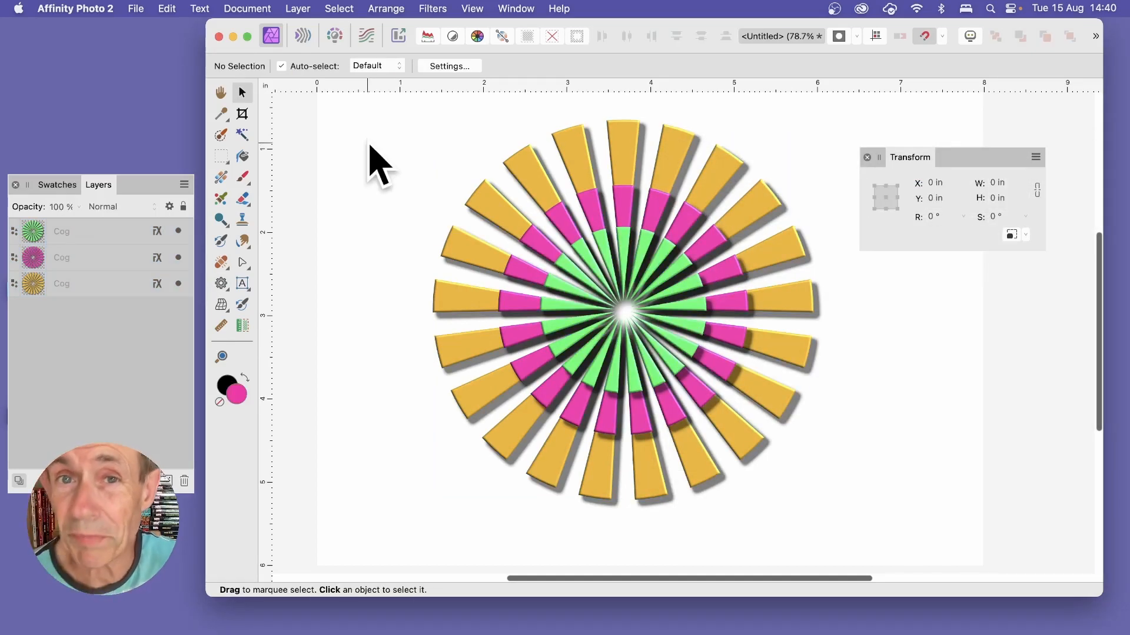